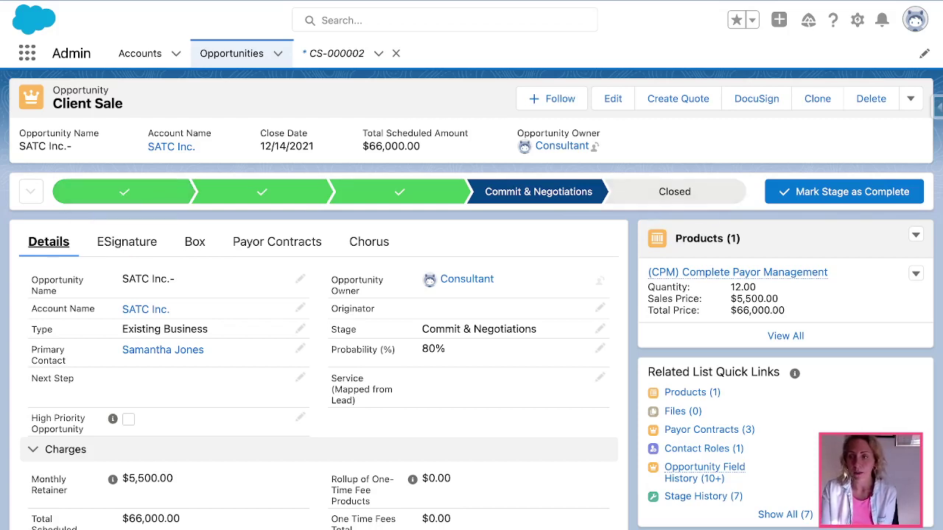
# Review the Client Sale opportunity's additional actions, DocuSign envelope status and Conga Sign transaction in its ESignature section
pyautogui.click(910, 98)
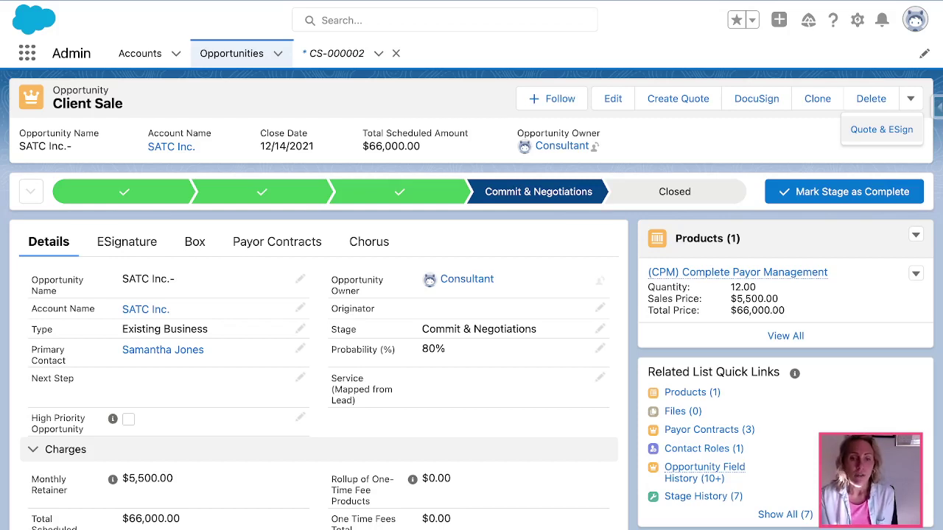
pyautogui.click(127, 242)
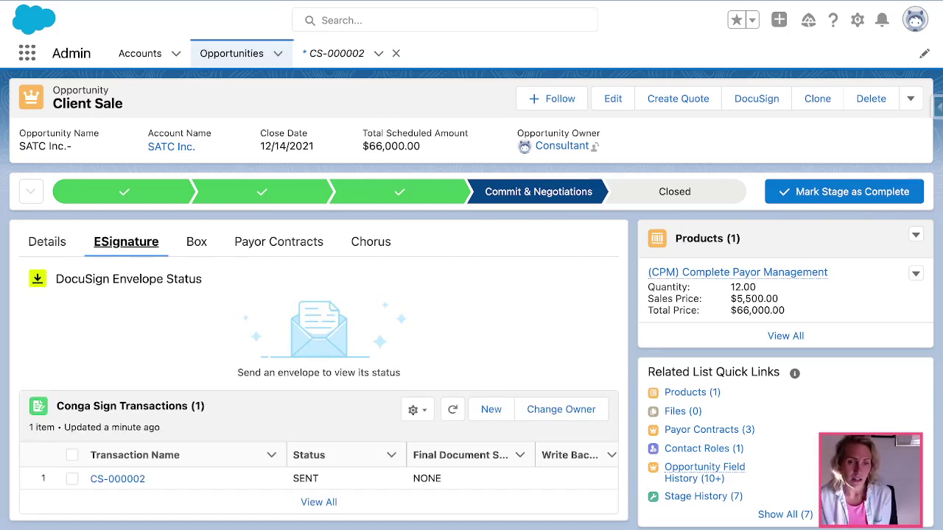
pyautogui.moveTo(56, 279); pyautogui.dragTo(201, 279)
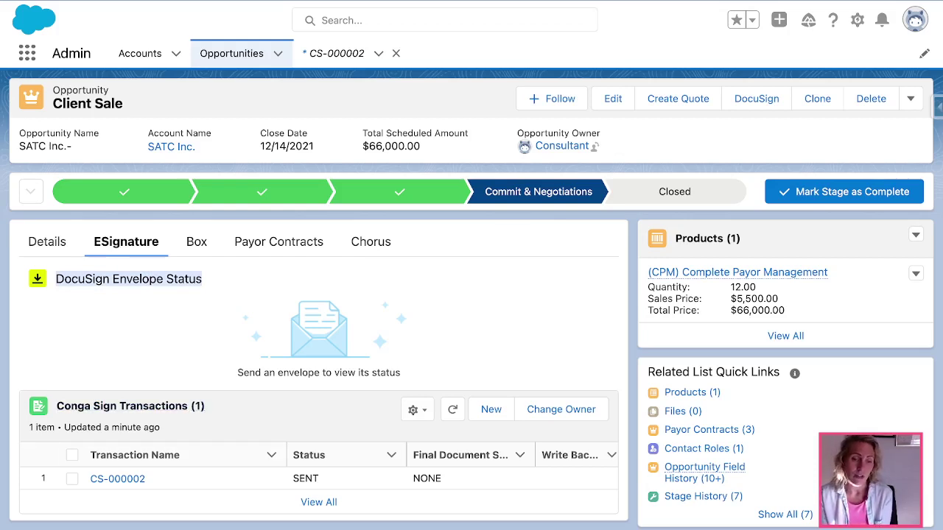
pyautogui.scroll(-1, 471, 295)
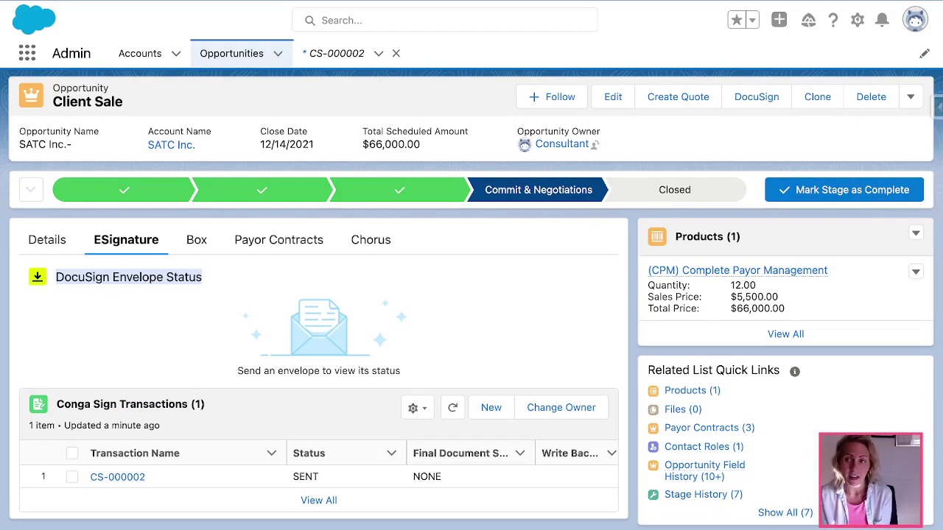
pyautogui.moveTo(117, 476)
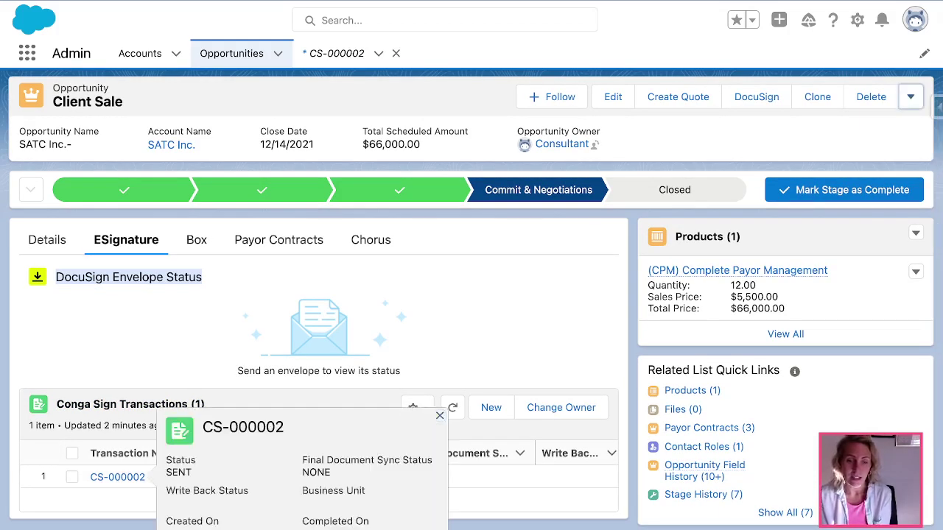
pyautogui.click(911, 96)
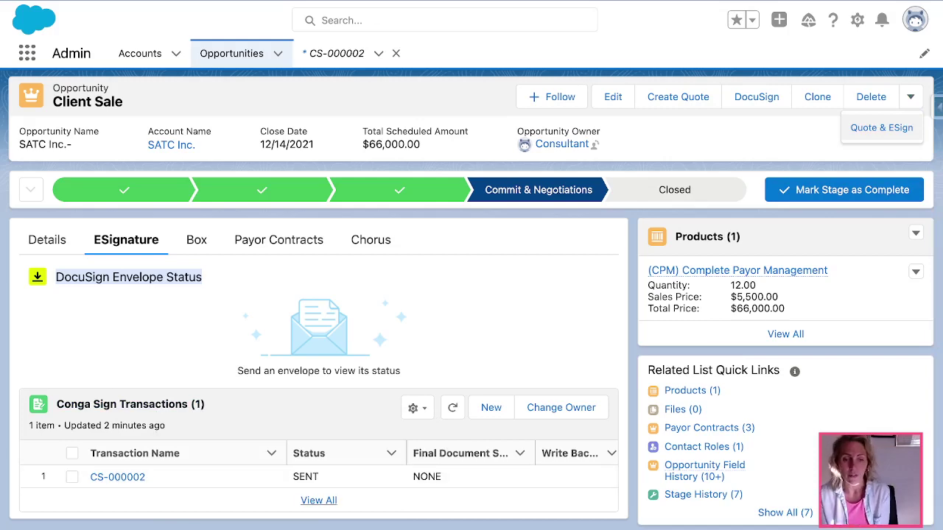
# Set the opportunity's Conga Sign transaction status to COMPLETE, save it and open the linked opportunity
pyautogui.click(117, 477)
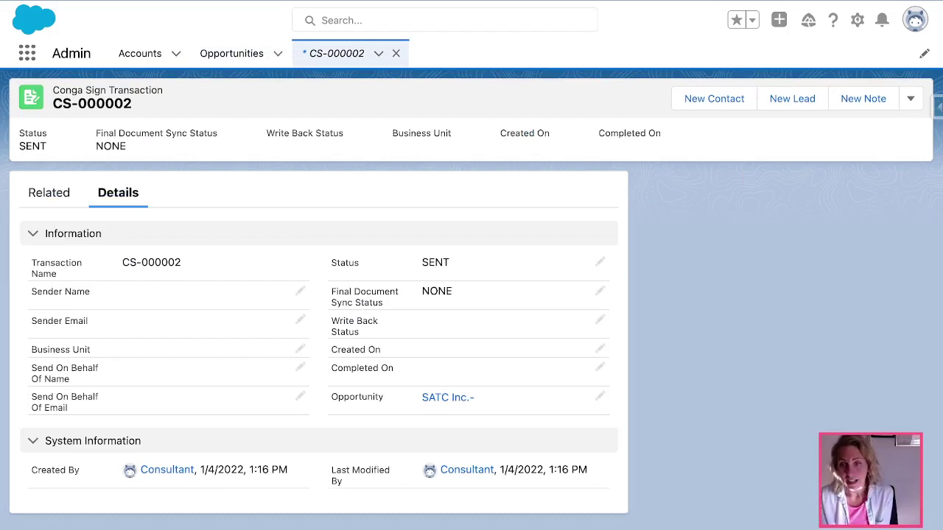
pyautogui.click(599, 262)
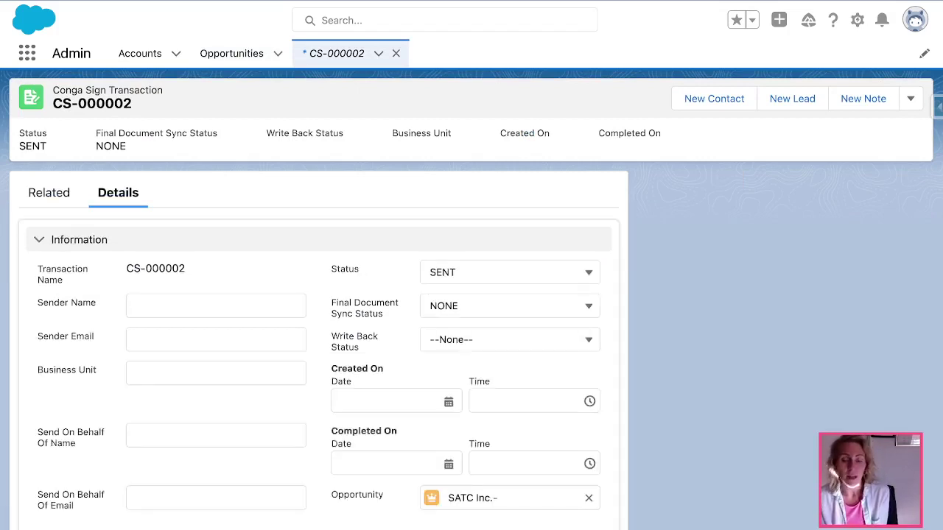
pyautogui.click(509, 272)
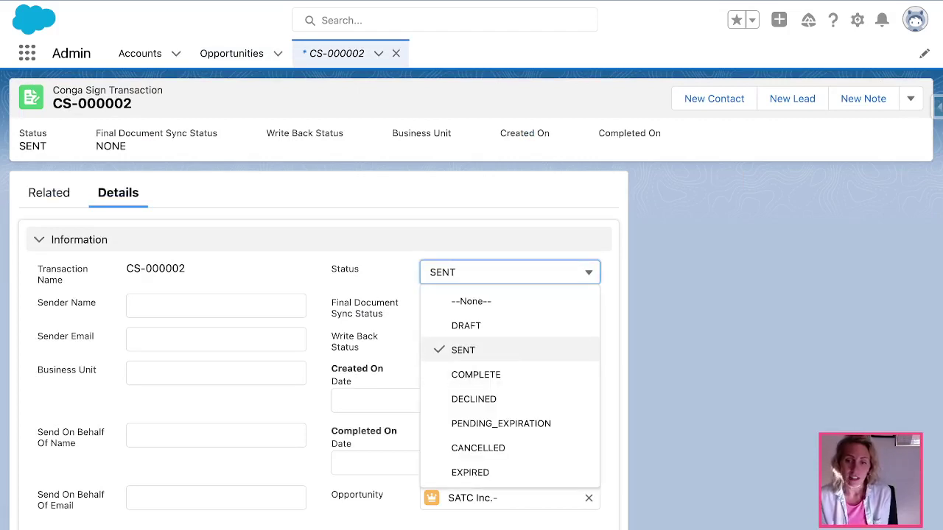
pyautogui.click(476, 375)
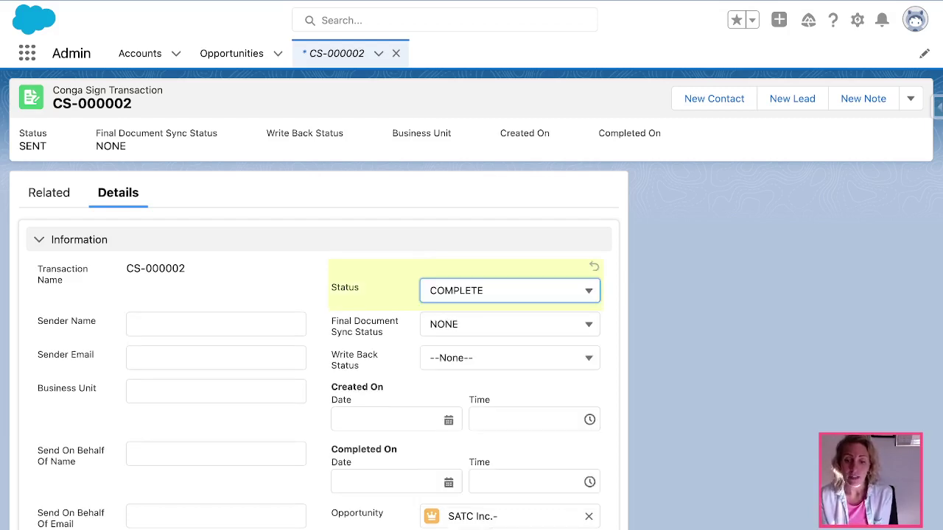
pyautogui.hotkey('ctrl', 's')
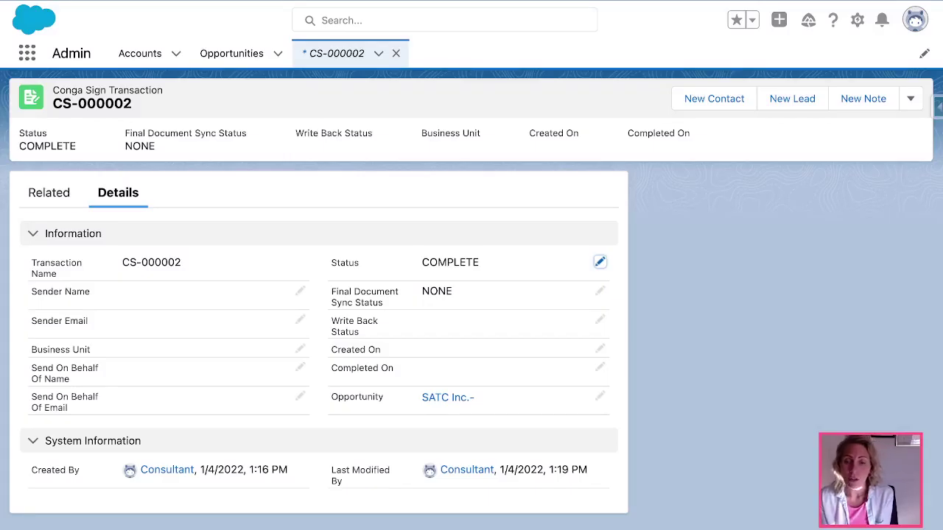
pyautogui.click(447, 397)
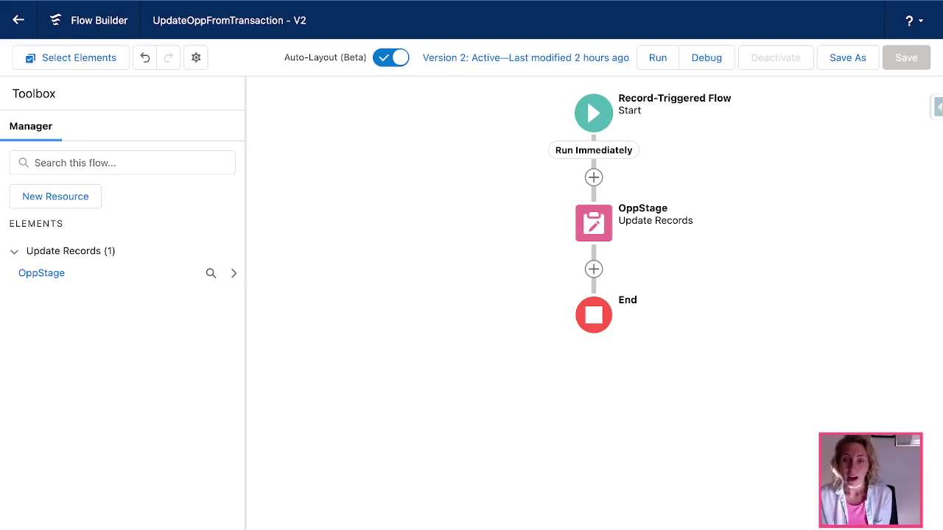
# In Flow Builder, examine the start configuration of UpdateOppFromTransaction: trigger object, status entry condition and when the flow runs for updated records
pyautogui.click(593, 113)
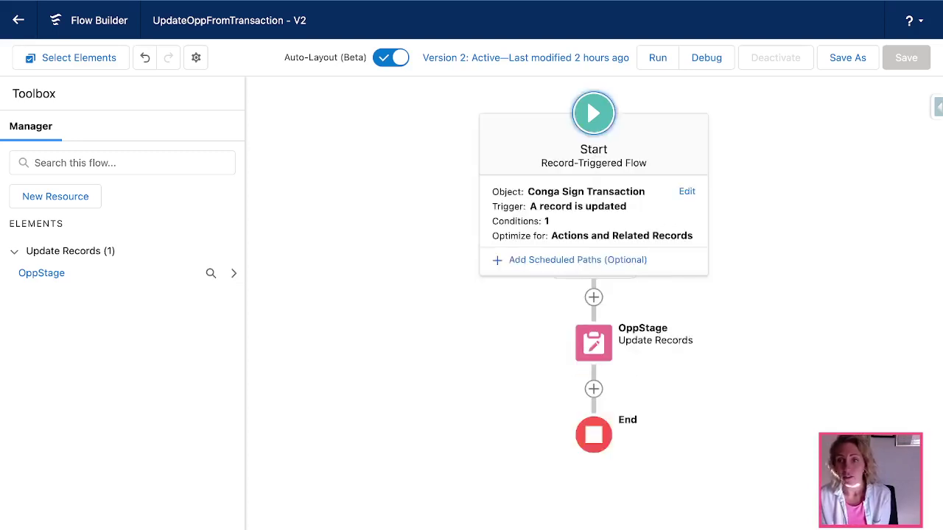
pyautogui.click(687, 191)
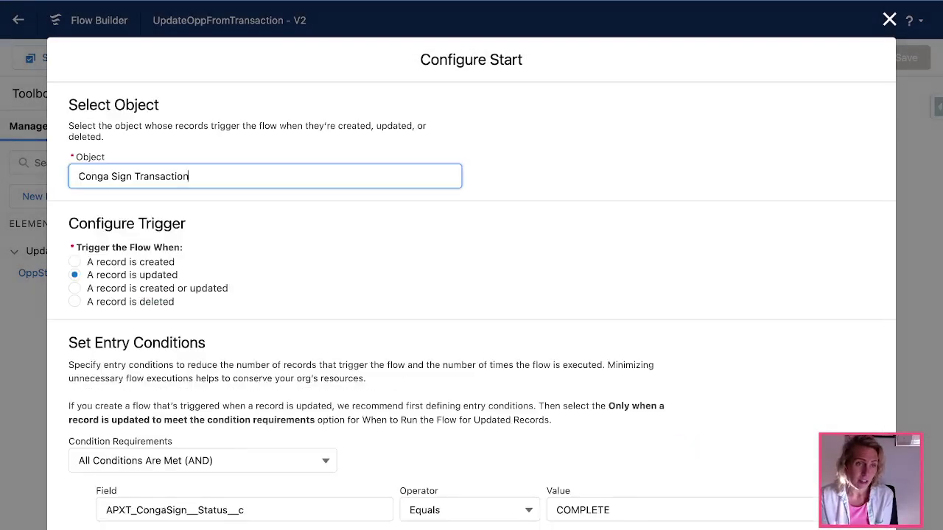
pyautogui.hotkey('ctrl', 'a')
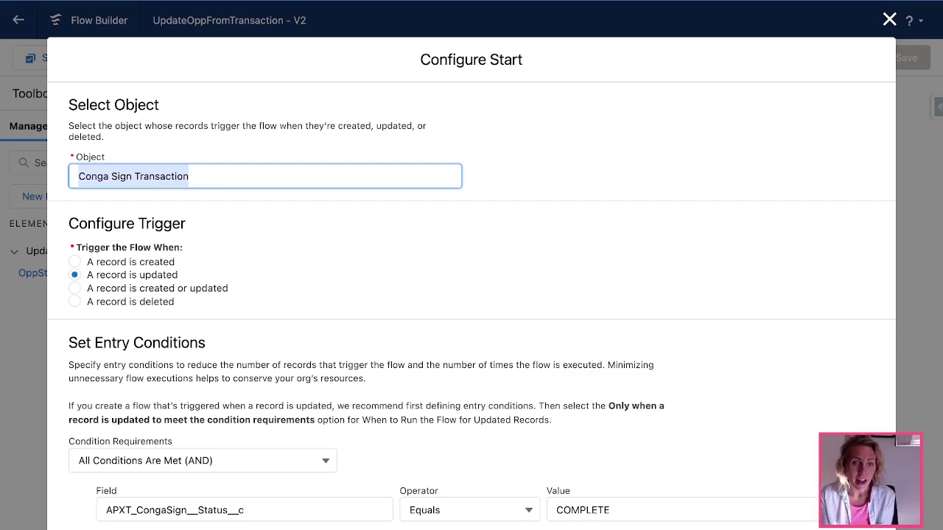
pyautogui.scroll(-5, 472, 294)
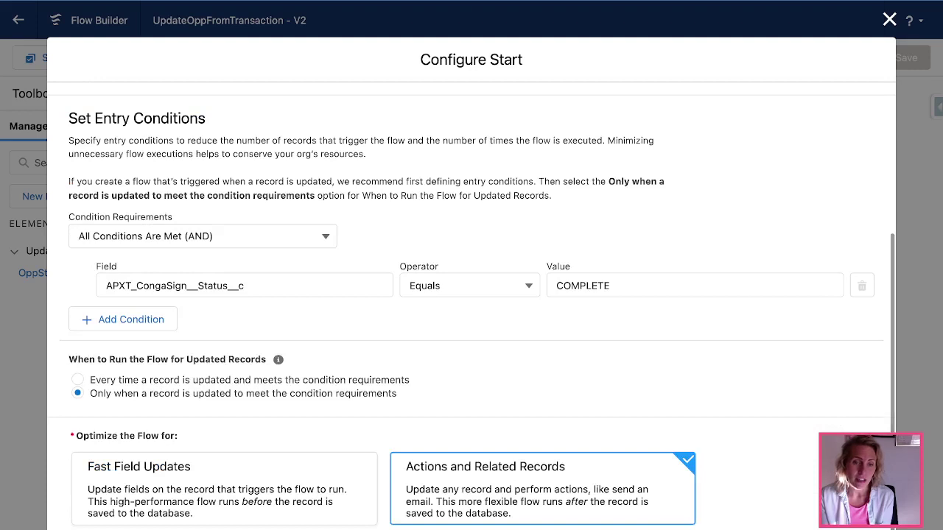
pyautogui.click(243, 285)
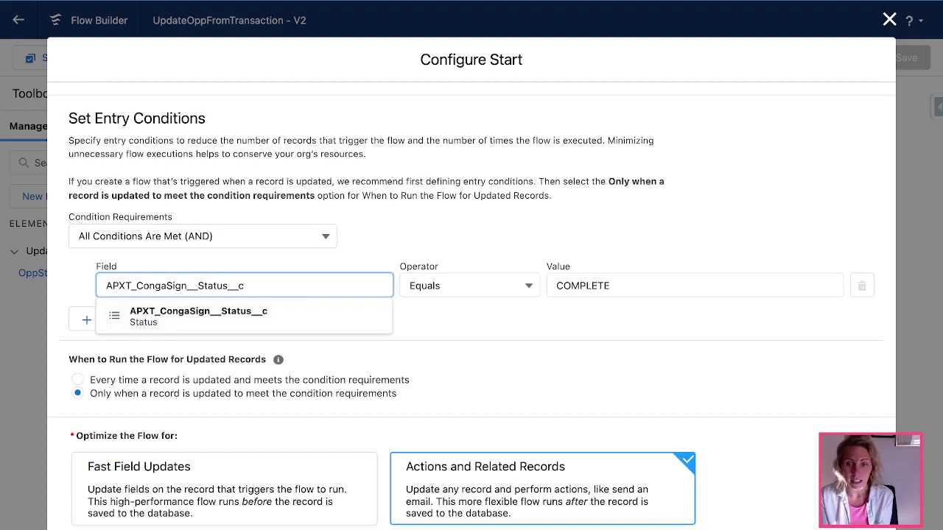
pyautogui.click(633, 285)
pyautogui.click(501, 320)
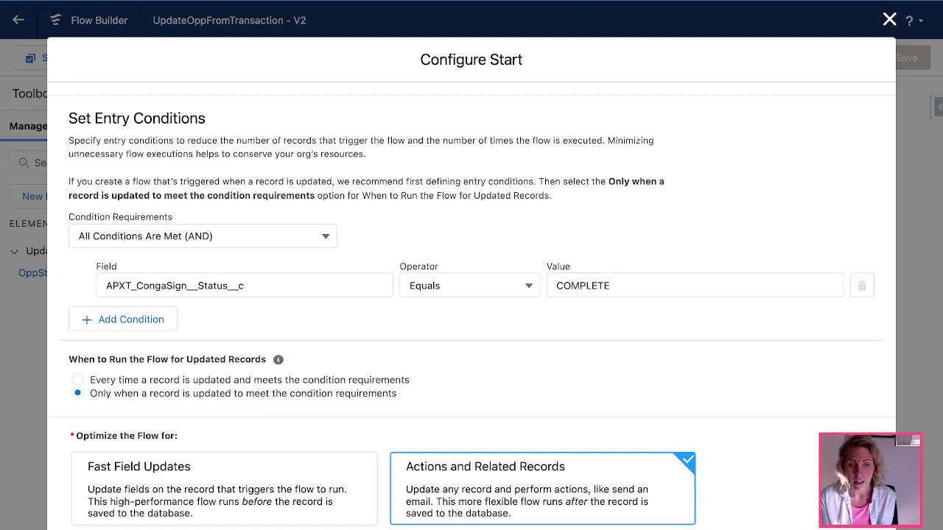
pyautogui.scroll(-1, 472, 306)
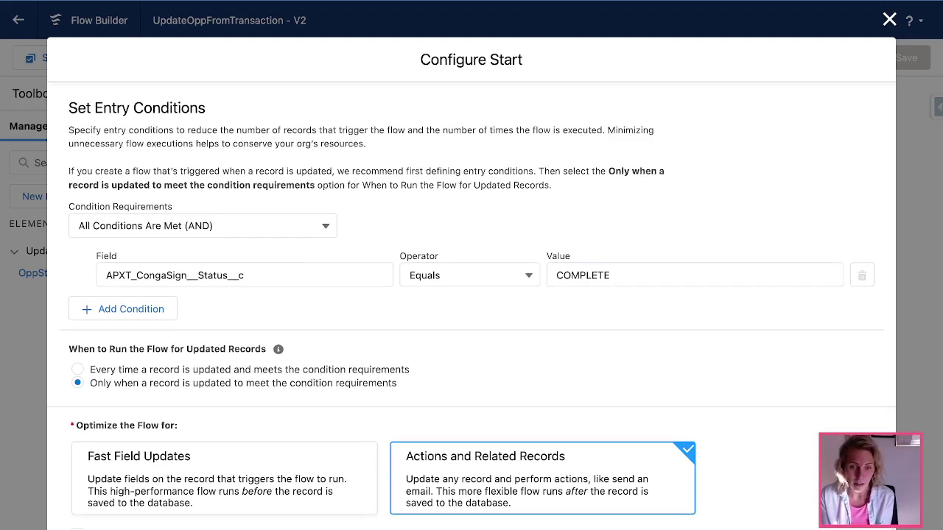
pyautogui.moveTo(225, 383); pyautogui.dragTo(396, 383)
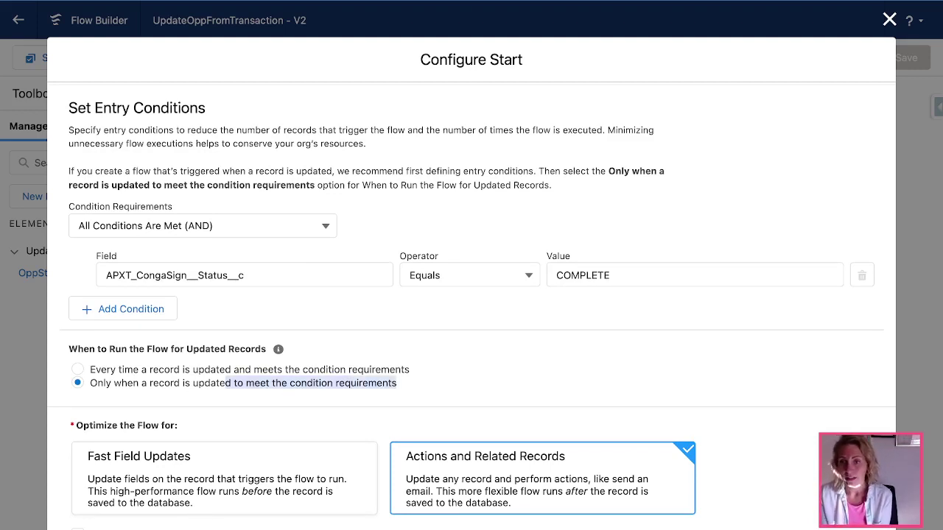
pyautogui.press('Escape')
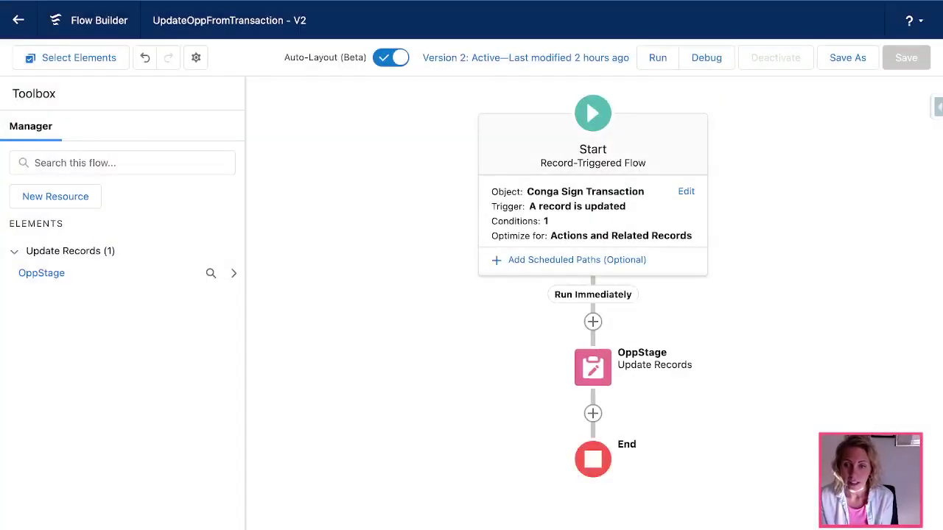
# Open the OppStage Update Records element for editing and check how it finds the records to update
pyautogui.click(593, 367)
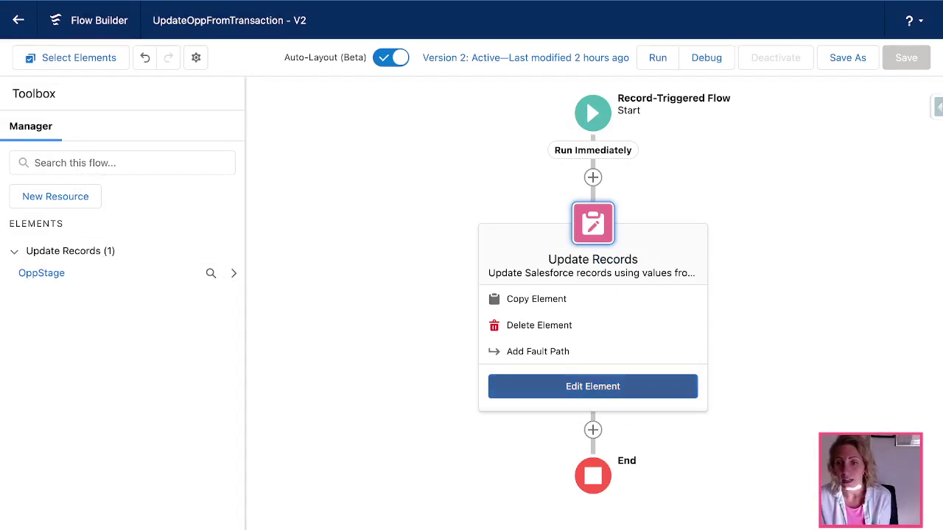
pyautogui.click(592, 386)
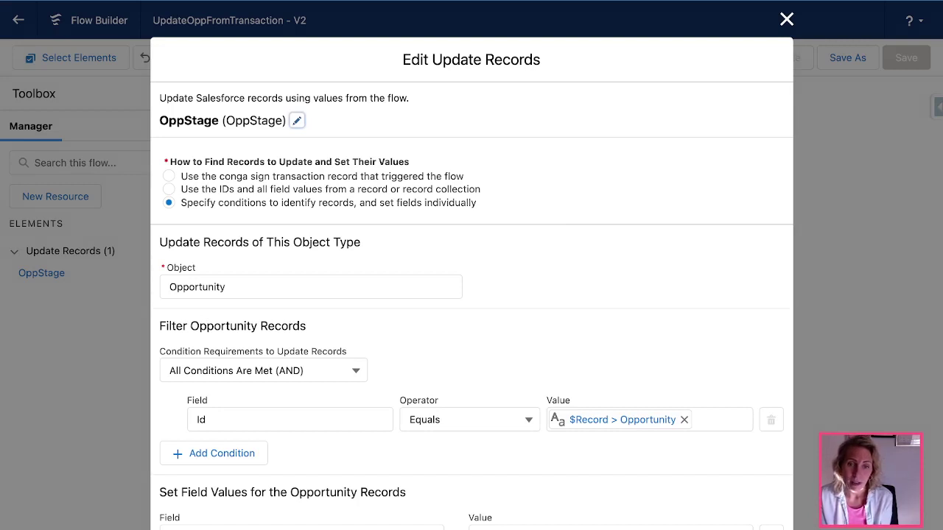
pyautogui.moveTo(181, 202); pyautogui.dragTo(475, 202)
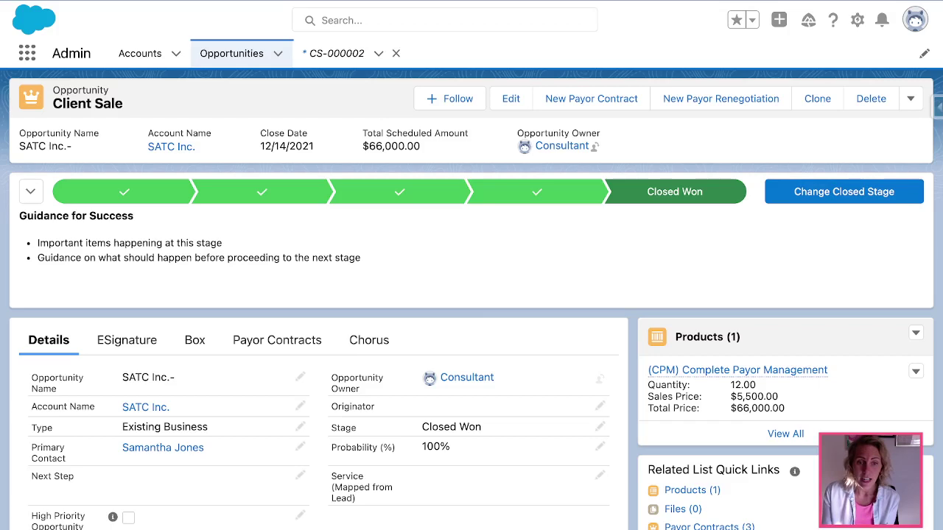
# Switch to the Salesforce opportunity, check its Conga Sign transaction under ESignature, and view the opportunity lookup on the transaction record
pyautogui.click(126, 339)
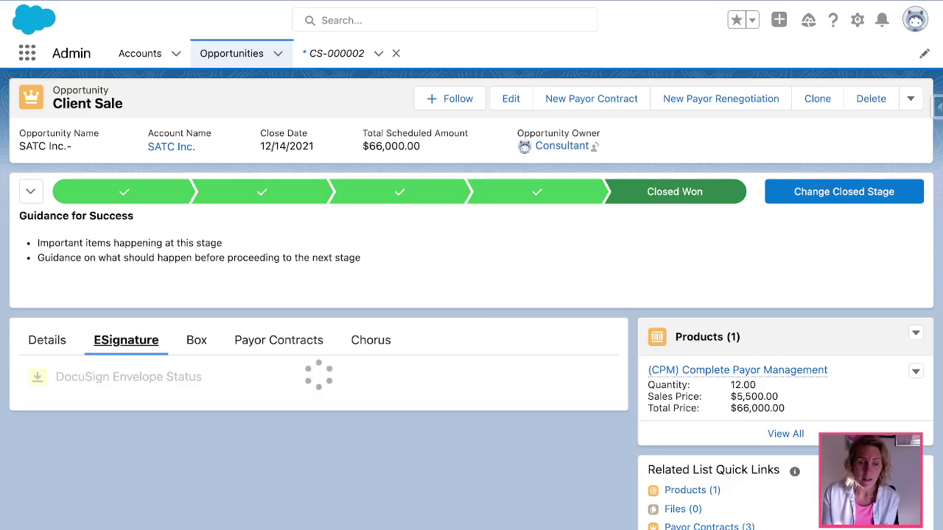
pyautogui.scroll(-3, 472, 295)
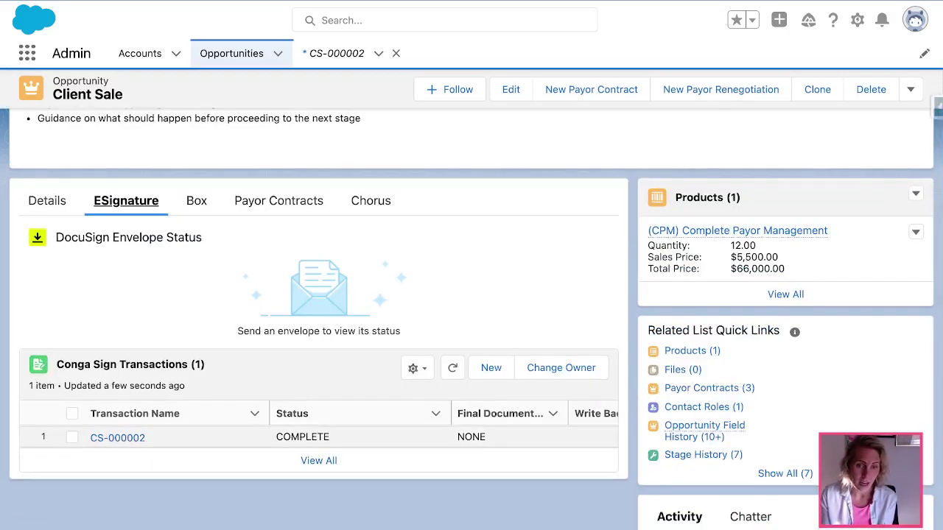
pyautogui.click(335, 53)
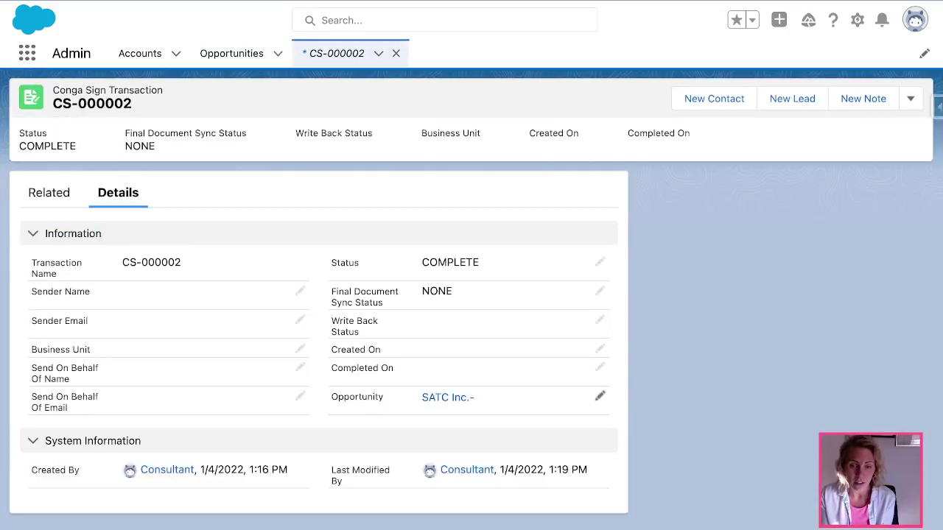
pyautogui.moveTo(448, 398)
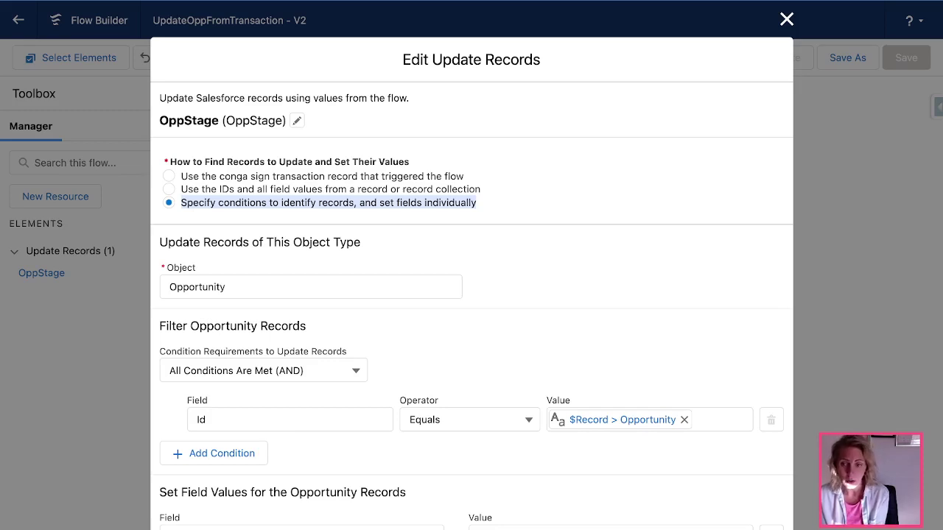
# Back in Flow Builder, inspect the OppStage element's Id filter value and StageName assignment, and close it without changes
pyautogui.click(622, 419)
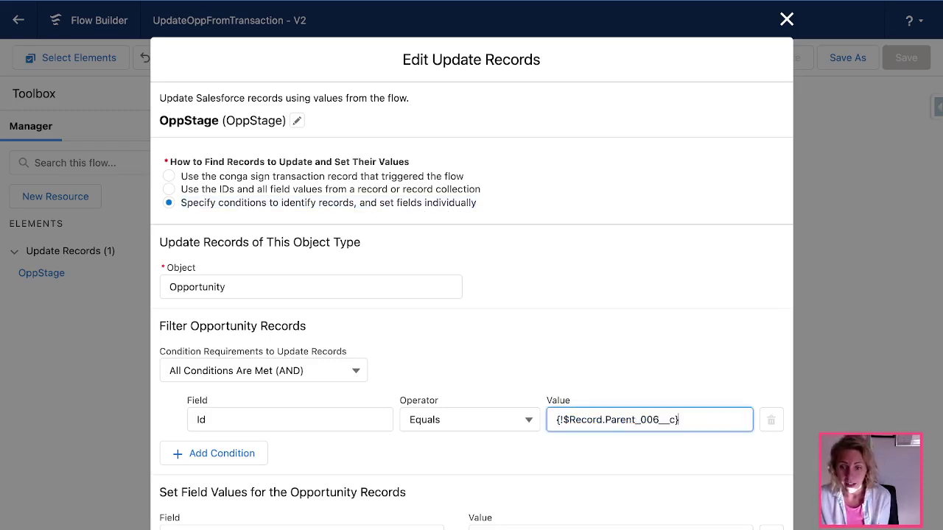
pyautogui.click(611, 420)
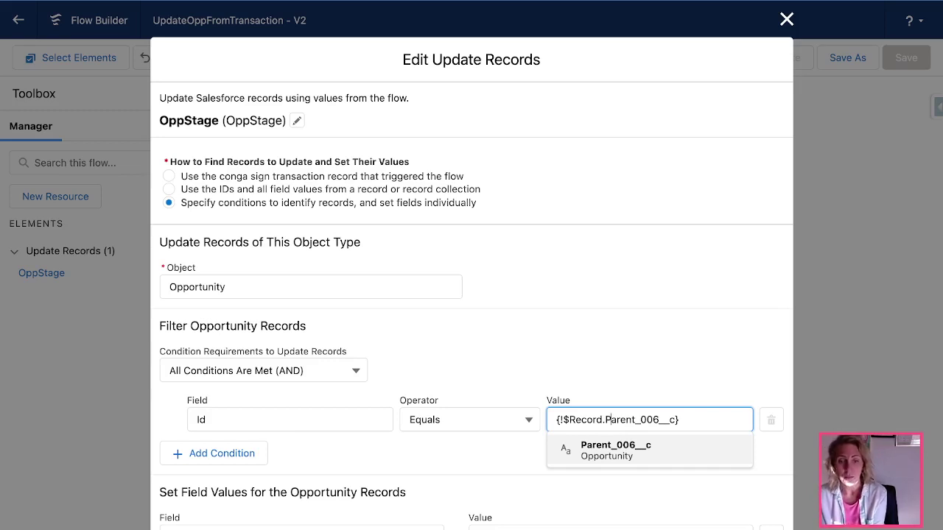
pyautogui.scroll(-1, 471, 309)
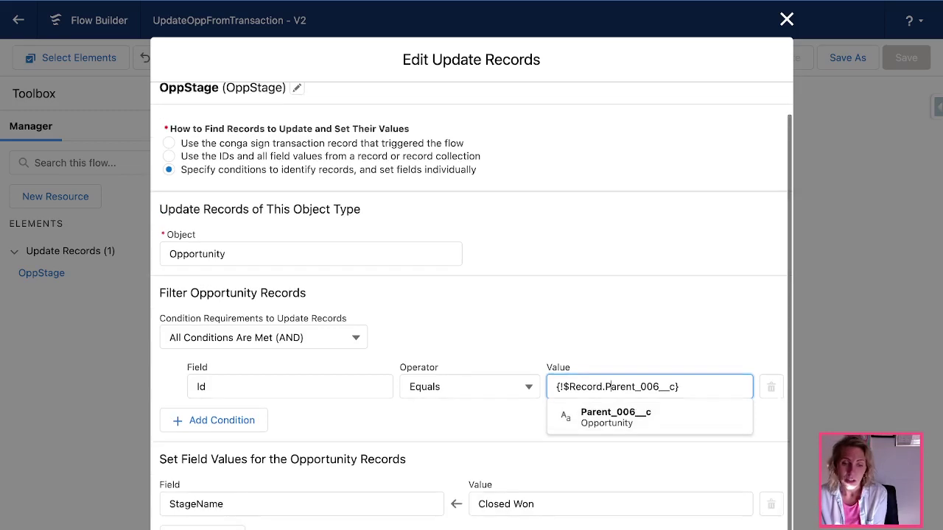
pyautogui.press('Return')
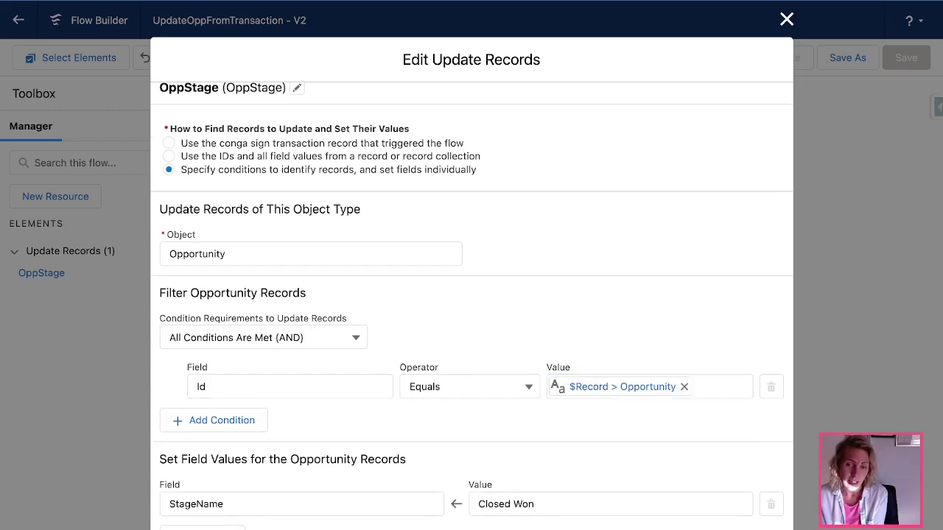
pyautogui.click(200, 387)
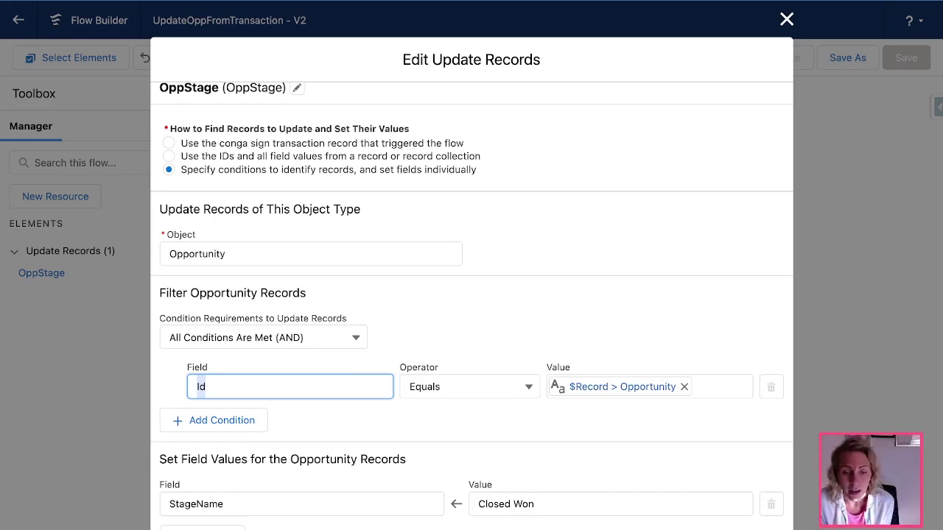
pyautogui.click(221, 504)
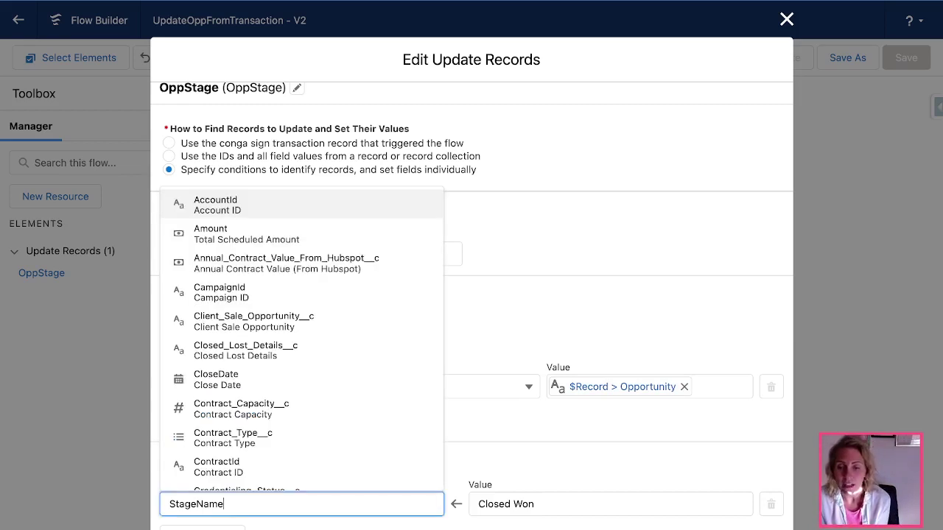
pyautogui.click(544, 504)
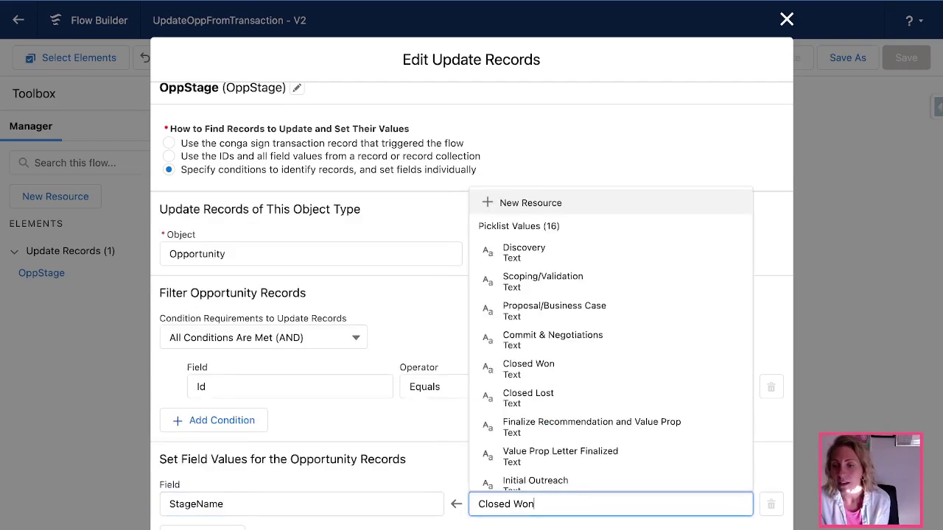
pyautogui.click(786, 20)
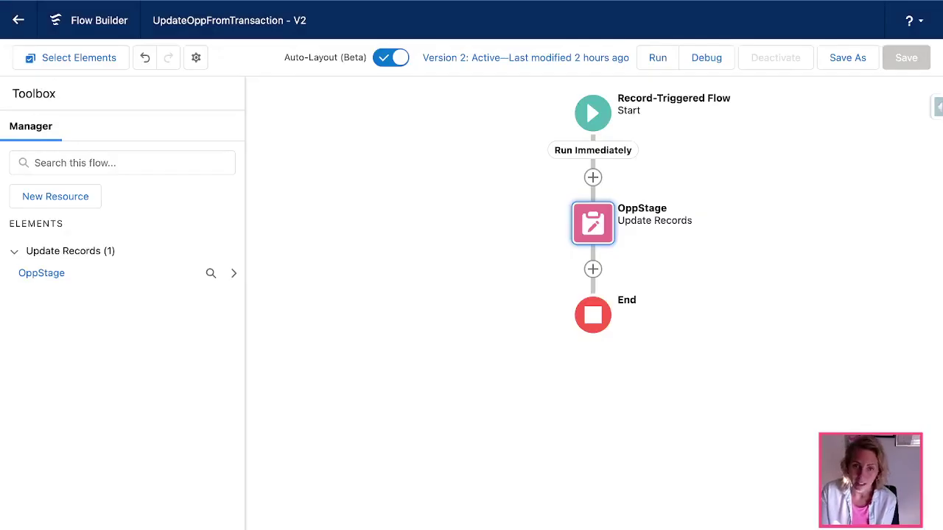